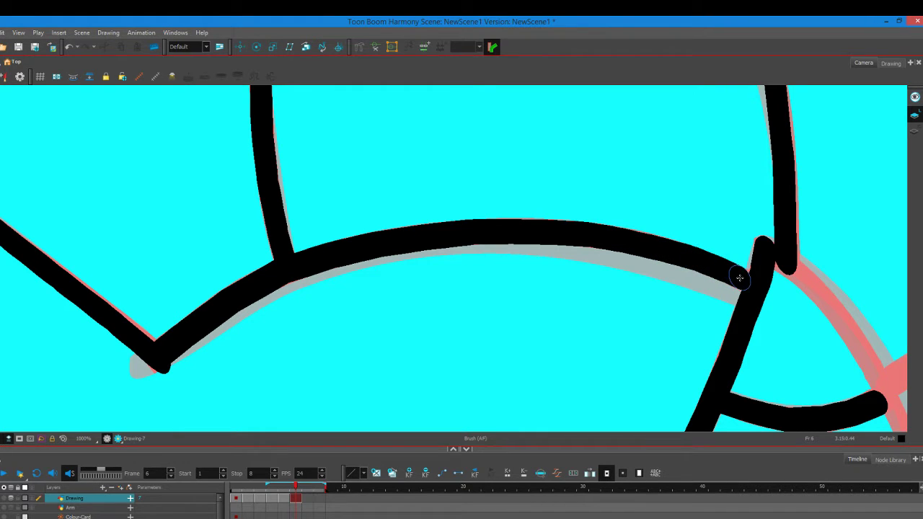
# Ink the upper edge of the right-hand ear tuft in black, from its outer tip to the ear, over the onion skin
pyautogui.scroll(-7, 558, 282)
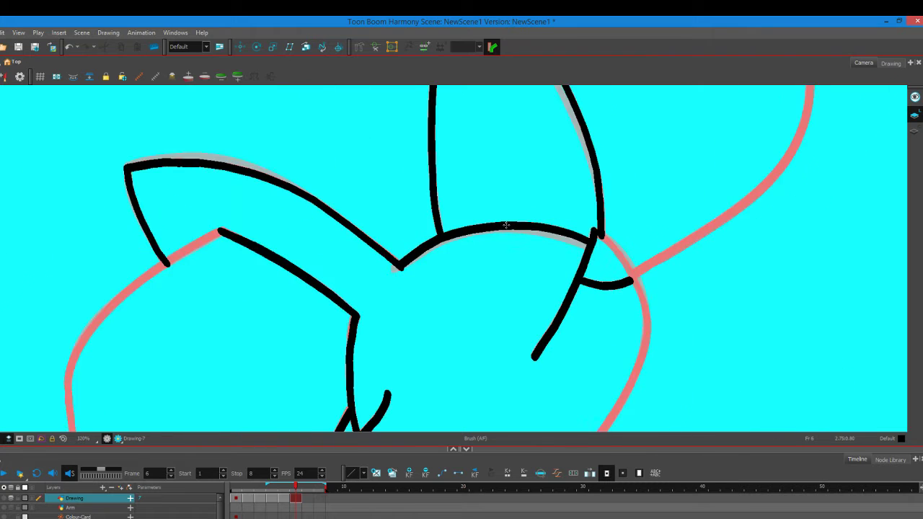
pyautogui.scroll(5, 559, 282)
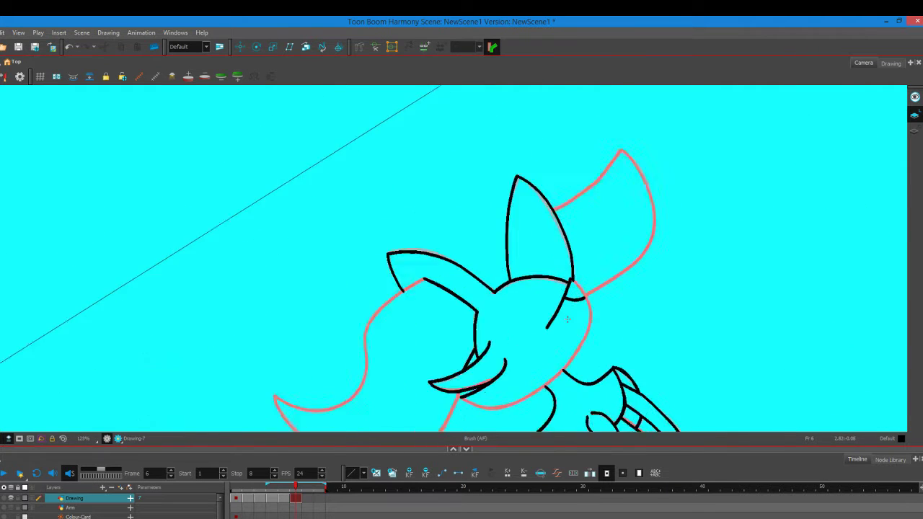
pyautogui.scroll(3, 586, 246)
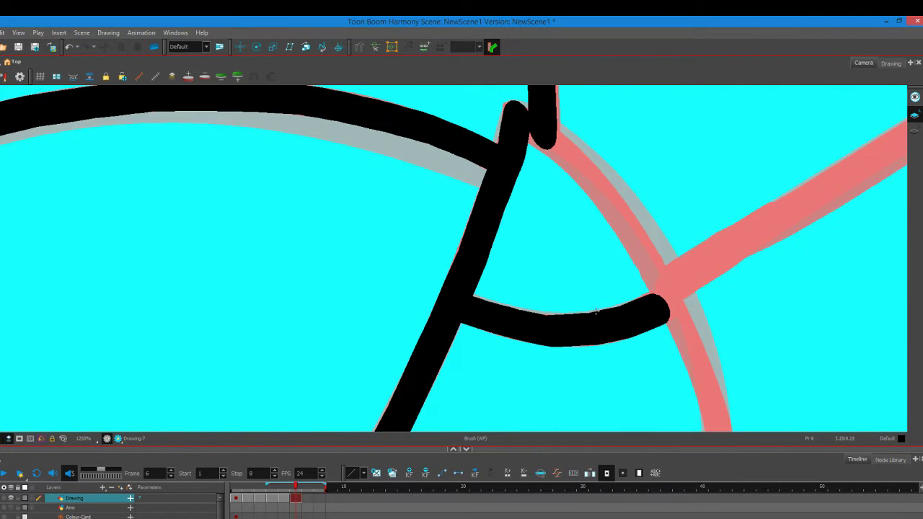
pyautogui.hotkey('ctrl', 'alt')
pyautogui.moveTo(615, 196)
pyautogui.mouseDown()
pyautogui.moveTo(548, 144)
pyautogui.moveTo(591, 166)
pyautogui.moveTo(555, 148)
pyautogui.mouseUp()
pyautogui.hotkey('shift', 'x')
pyautogui.scroll(-2, 441, 238)
pyautogui.scroll(-3, 439, 238)
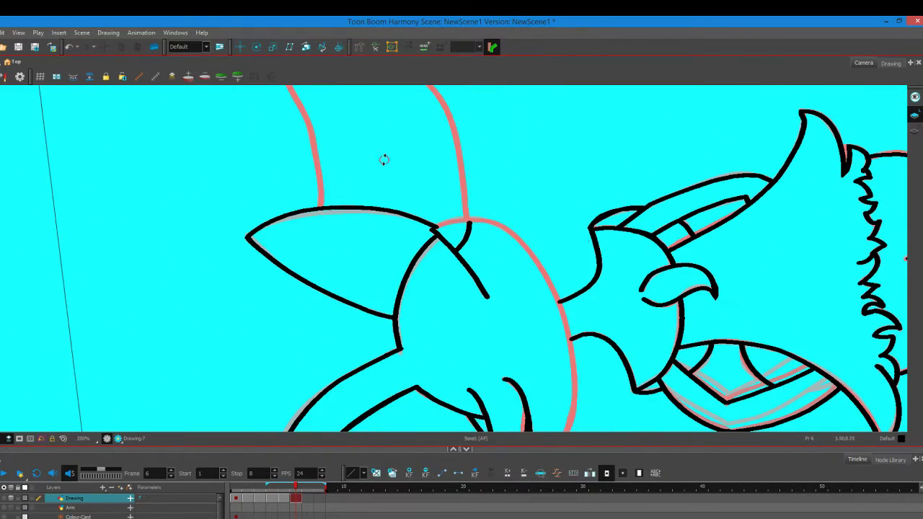
pyautogui.moveTo(383, 159); pyautogui.dragTo(546, 231)
pyautogui.scroll(-3, 627, 170)
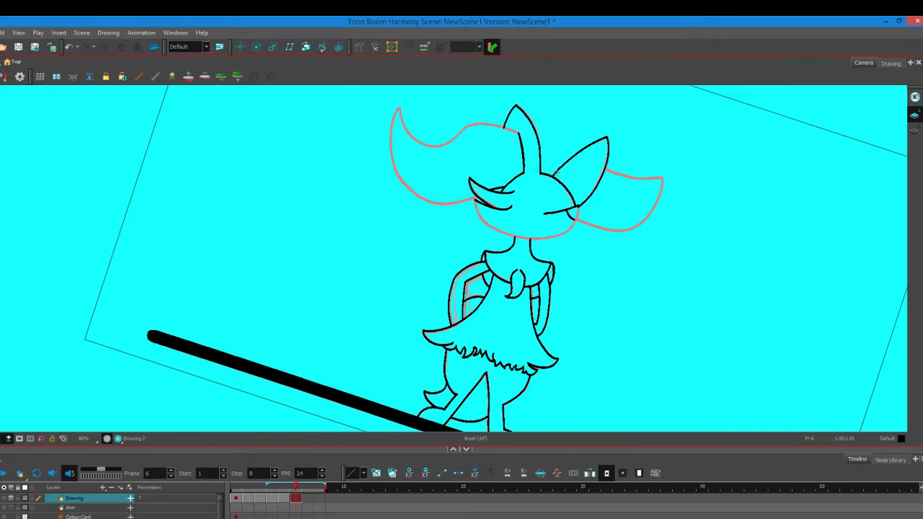
pyautogui.scroll(6, 555, 173)
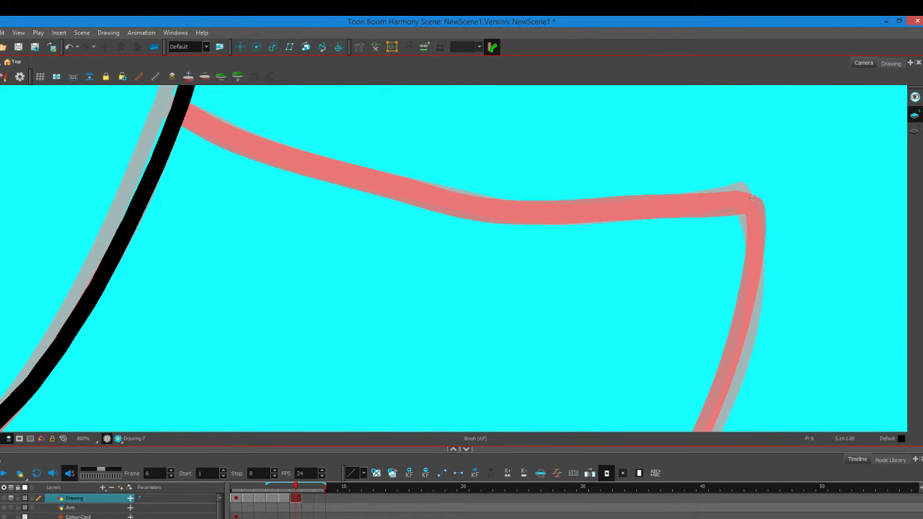
pyautogui.moveTo(751, 197)
pyautogui.mouseDown()
pyautogui.moveTo(641, 214)
pyautogui.moveTo(466, 210)
pyautogui.moveTo(278, 159)
pyautogui.moveTo(184, 117)
pyautogui.mouseUp()
# Ink the lower curve of the right-hand ear tuft from the cheek up along its outer side
pyautogui.scroll(-3, 184, 117)
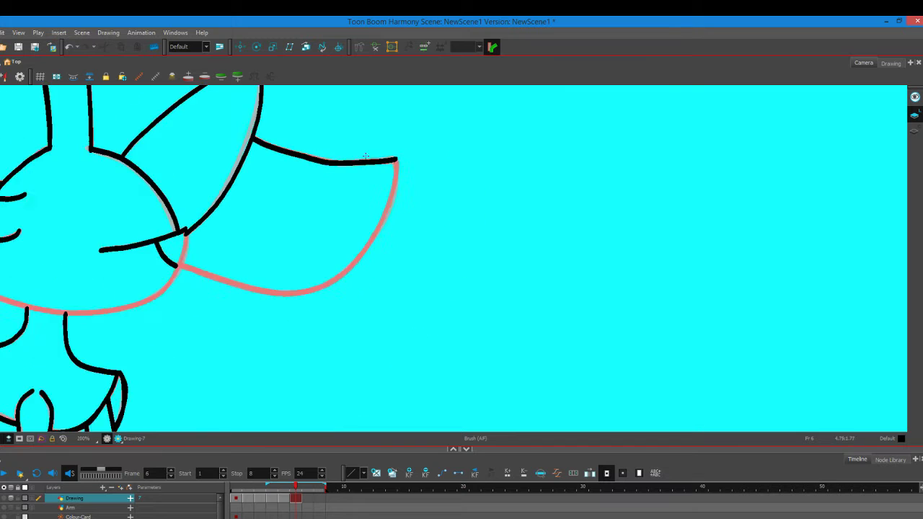
pyautogui.scroll(2, 376, 173)
pyautogui.moveTo(529, 184); pyautogui.dragTo(303, 216)
pyautogui.scroll(-4, 435, 221)
pyautogui.scroll(2, 480, 249)
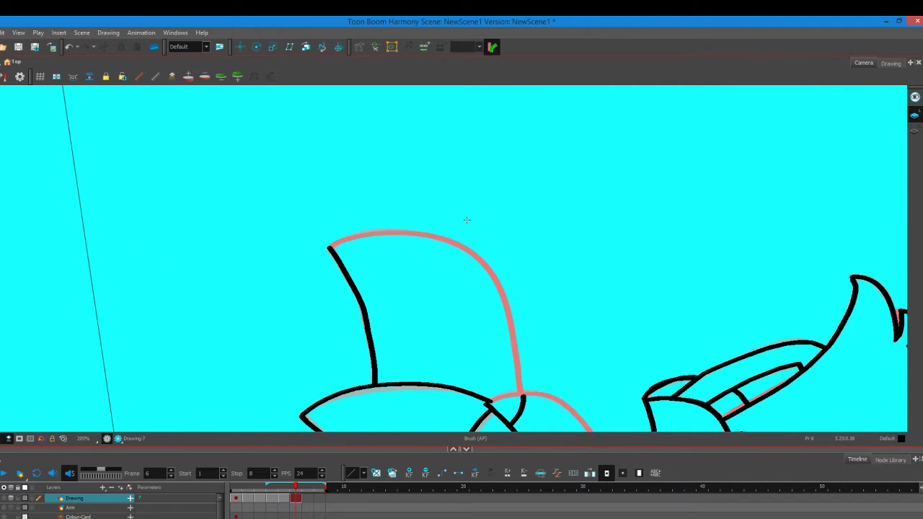
pyautogui.moveTo(451, 180); pyautogui.dragTo(381, 277)
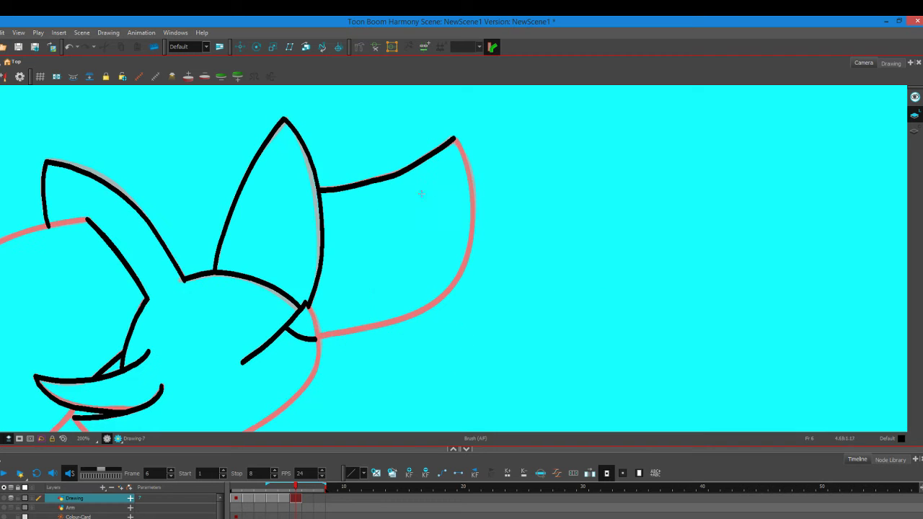
pyautogui.moveTo(420, 193); pyautogui.dragTo(496, 156)
pyautogui.scroll(3, 253, 238)
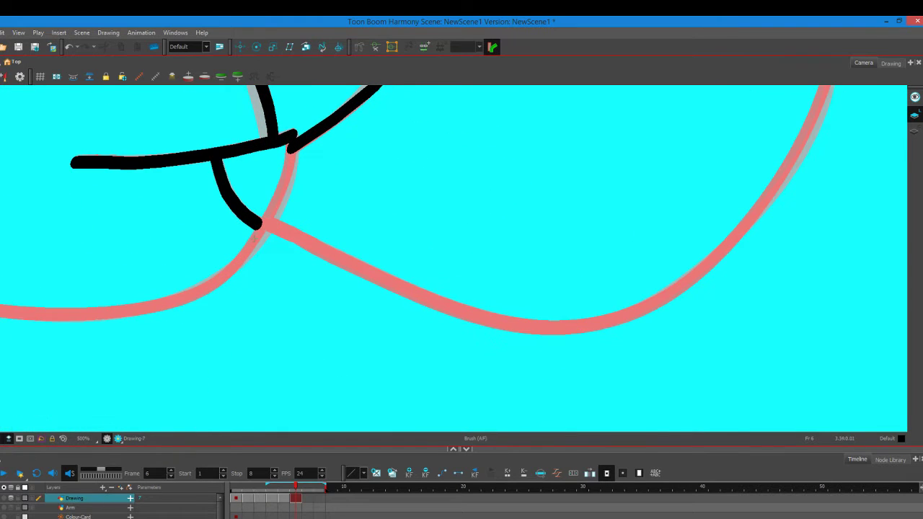
pyautogui.moveTo(267, 219)
pyautogui.mouseDown()
pyautogui.moveTo(409, 298)
pyautogui.moveTo(530, 335)
pyautogui.moveTo(659, 305)
pyautogui.moveTo(730, 258)
pyautogui.moveTo(709, 266)
pyautogui.moveTo(786, 167)
pyautogui.mouseUp()
# Complete the outer edge of the right-hand ear tuft, joining its lower curve to the upper edge at the tip
pyautogui.scroll(-3, 488, 200)
pyautogui.scroll(4, 581, 190)
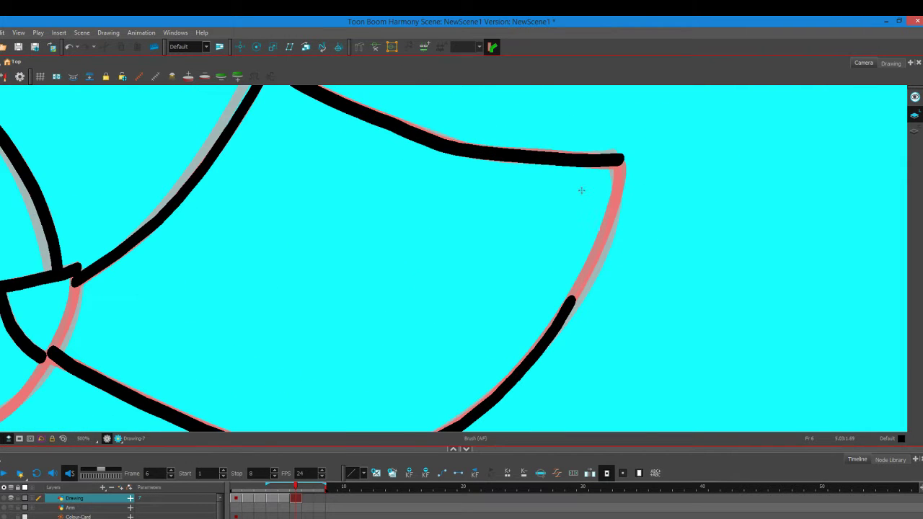
pyautogui.moveTo(581, 190); pyautogui.dragTo(556, 248)
pyautogui.scroll(2, 555, 333)
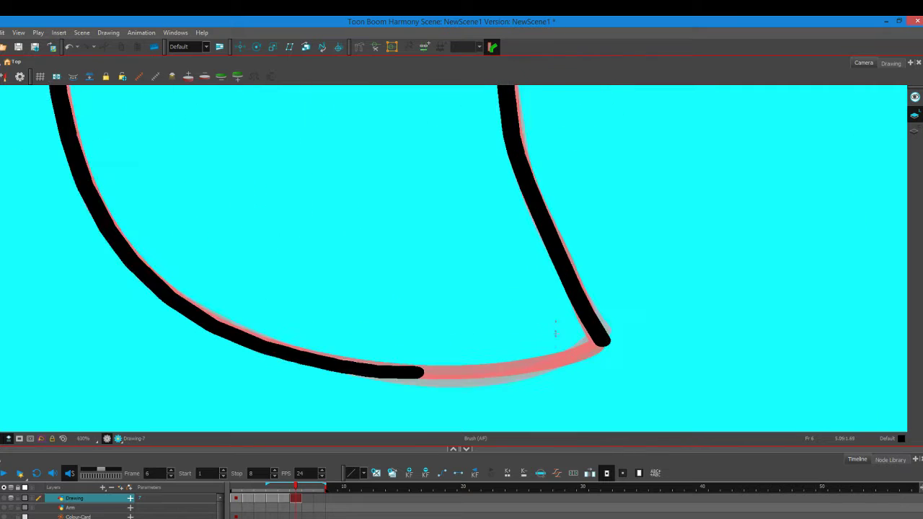
pyautogui.scroll(2, 555, 333)
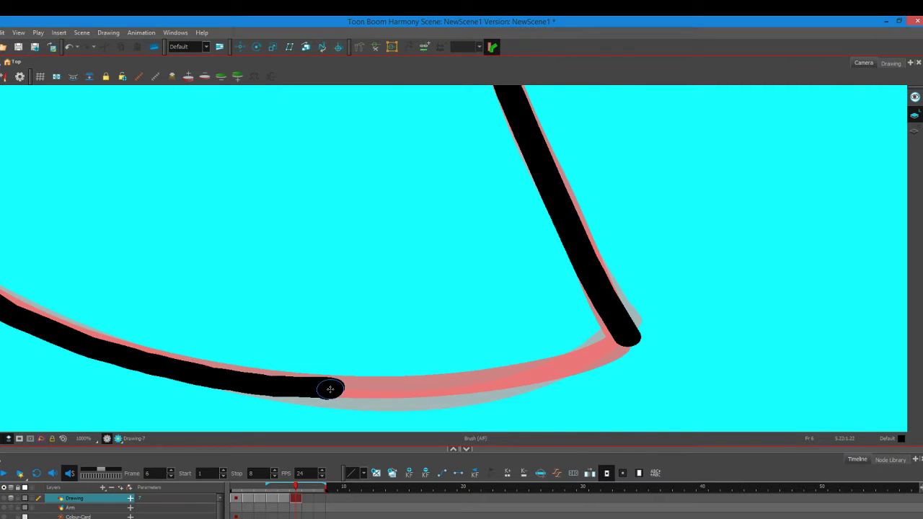
pyautogui.moveTo(330, 390); pyautogui.dragTo(384, 387)
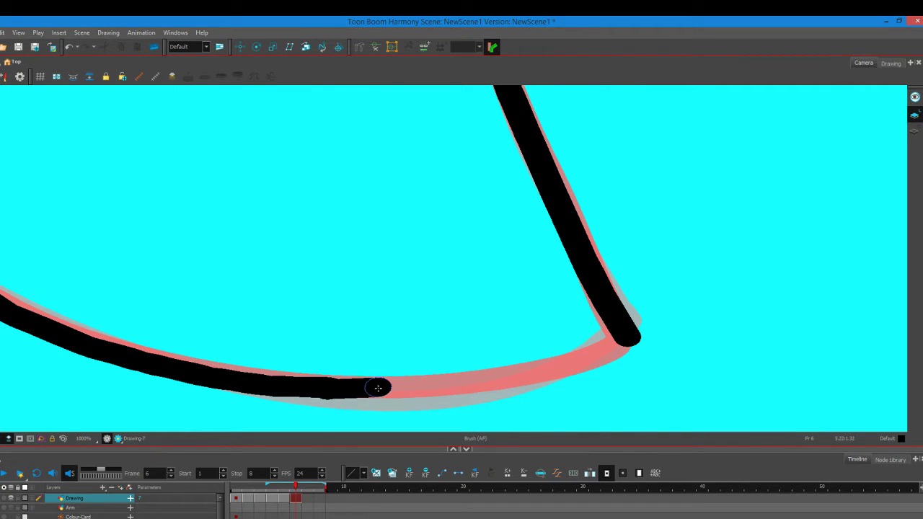
pyautogui.hotkey('ctrl', 'z')
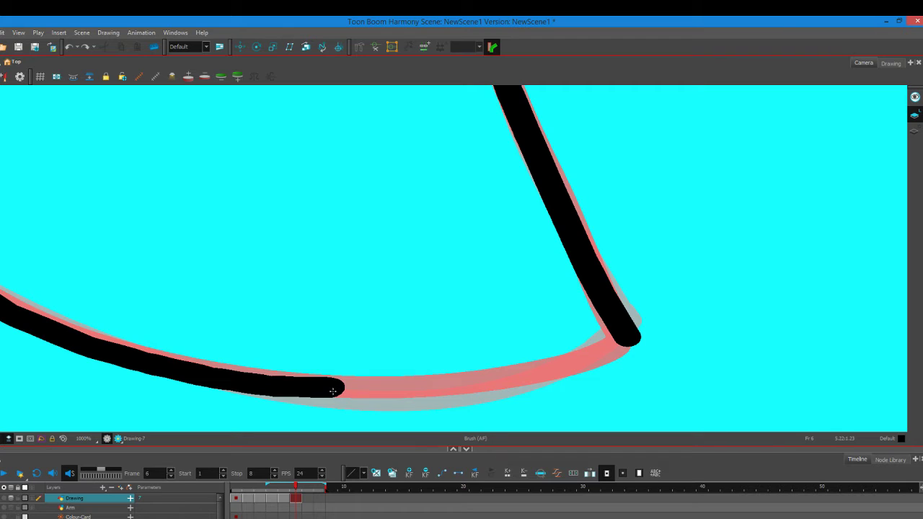
pyautogui.click(333, 390)
pyautogui.hotkey('alt', 's')
pyautogui.moveTo(331, 390)
pyautogui.mouseDown()
pyautogui.moveTo(377, 387)
pyautogui.moveTo(328, 388)
pyautogui.moveTo(492, 385)
pyautogui.moveTo(626, 336)
pyautogui.mouseUp()
pyautogui.hotkey('ctrl', 'z')
pyautogui.press('2')
pyautogui.hotkey('alt', 's')
# Erase the excess ink at the right-hand ear tuft's tip to clean up the corner
pyautogui.scroll(5, 562, 346)
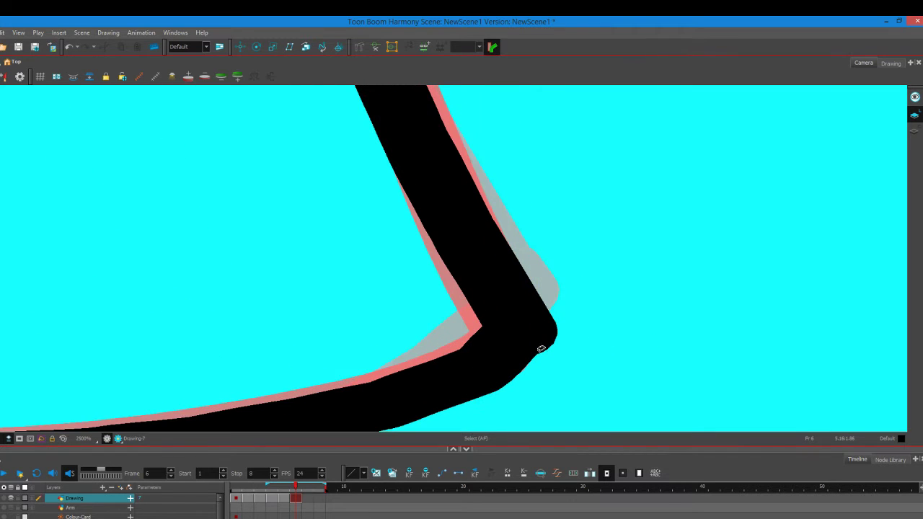
pyautogui.moveTo(581, 298)
pyautogui.mouseDown()
pyautogui.moveTo(555, 357)
pyautogui.moveTo(539, 364)
pyautogui.moveTo(562, 292)
pyautogui.moveTo(564, 325)
pyautogui.moveTo(552, 311)
pyautogui.moveTo(558, 328)
pyautogui.moveTo(566, 321)
pyautogui.mouseUp()
pyautogui.hotkey('alt', 's')
pyautogui.hotkey('ctrl', 'z')
pyautogui.moveTo(553, 290)
pyautogui.mouseDown()
pyautogui.moveTo(563, 317)
pyautogui.moveTo(554, 339)
pyautogui.moveTo(561, 310)
pyautogui.mouseUp()
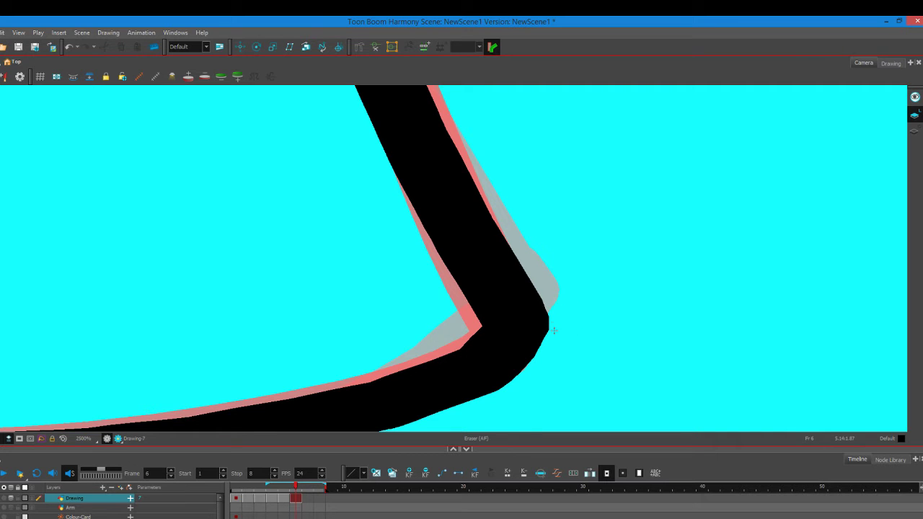
# Ink the upper edge of the left-hand ear tuft from the ear's inner line across its base and down the outer slope
pyautogui.scroll(-6, 561, 317)
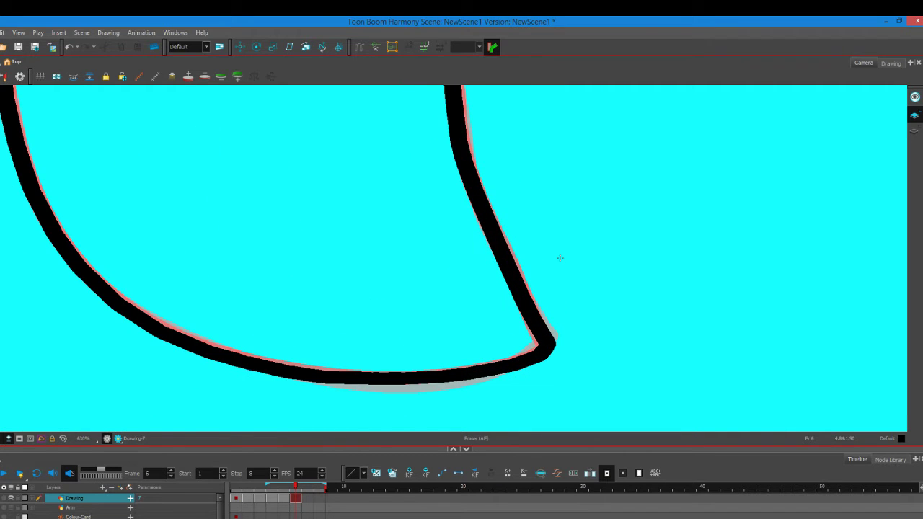
pyautogui.scroll(-3, 559, 257)
pyautogui.scroll(4, 467, 178)
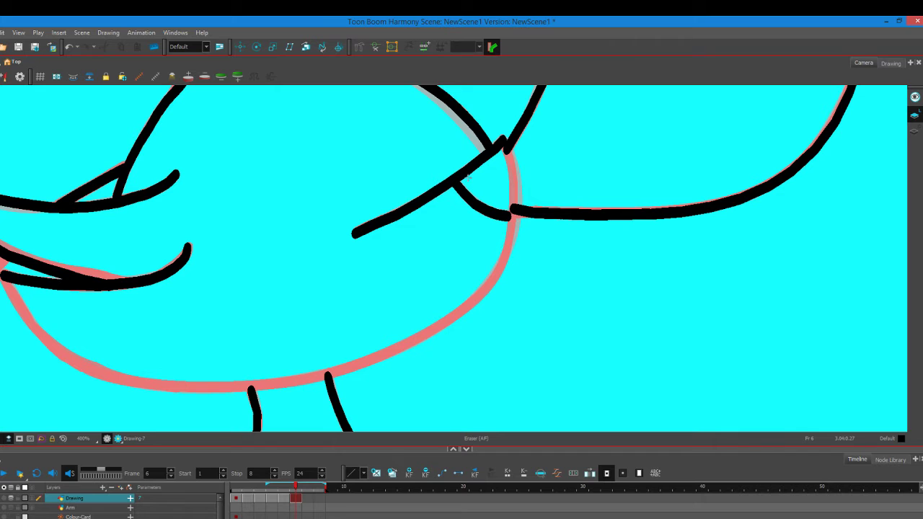
pyautogui.scroll(-2, 459, 206)
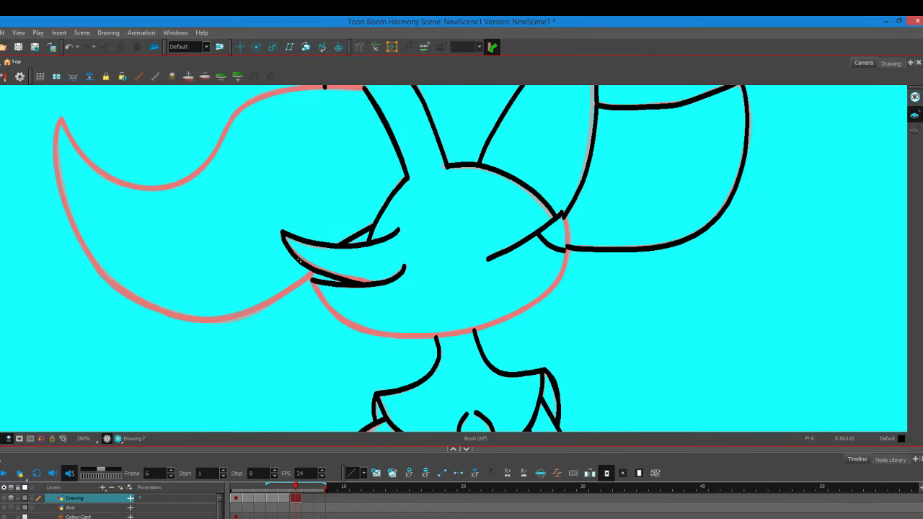
pyautogui.scroll(2, 531, 289)
pyautogui.scroll(-3, 431, 187)
pyautogui.scroll(5, 455, 134)
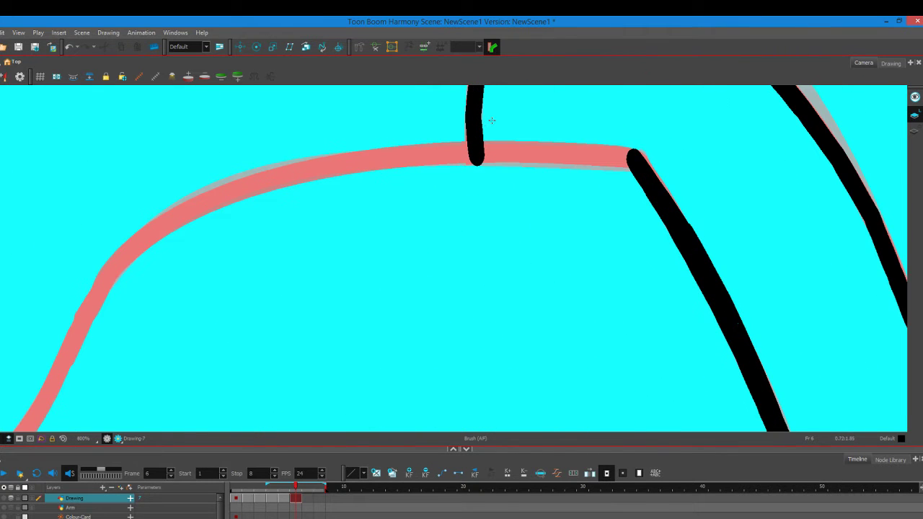
pyautogui.moveTo(636, 162)
pyautogui.mouseDown()
pyautogui.moveTo(548, 149)
pyautogui.moveTo(390, 154)
pyautogui.mouseUp()
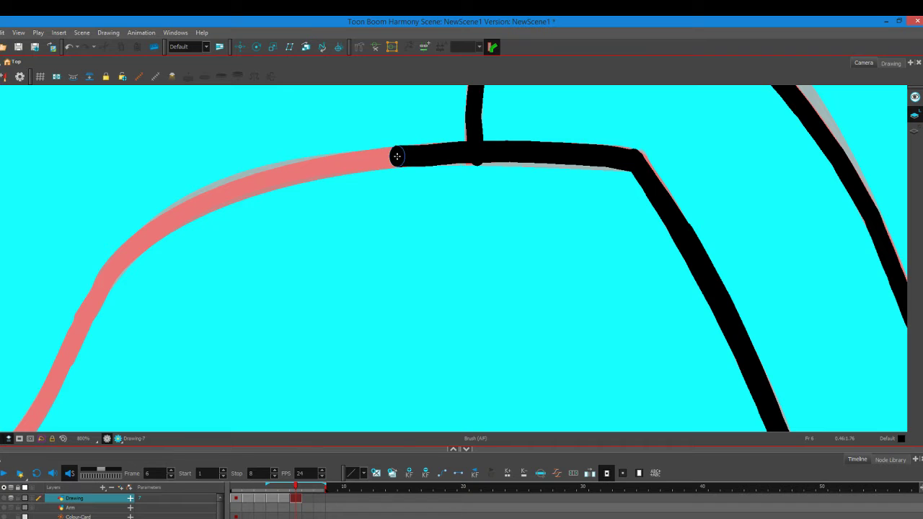
pyautogui.hotkey('ctrl', 'z')
pyautogui.hotkey('ctrl', 'z')
pyautogui.moveTo(458, 151)
pyautogui.mouseDown()
pyautogui.moveTo(287, 172)
pyautogui.moveTo(216, 197)
pyautogui.moveTo(131, 247)
pyautogui.moveTo(87, 313)
pyautogui.mouseUp()
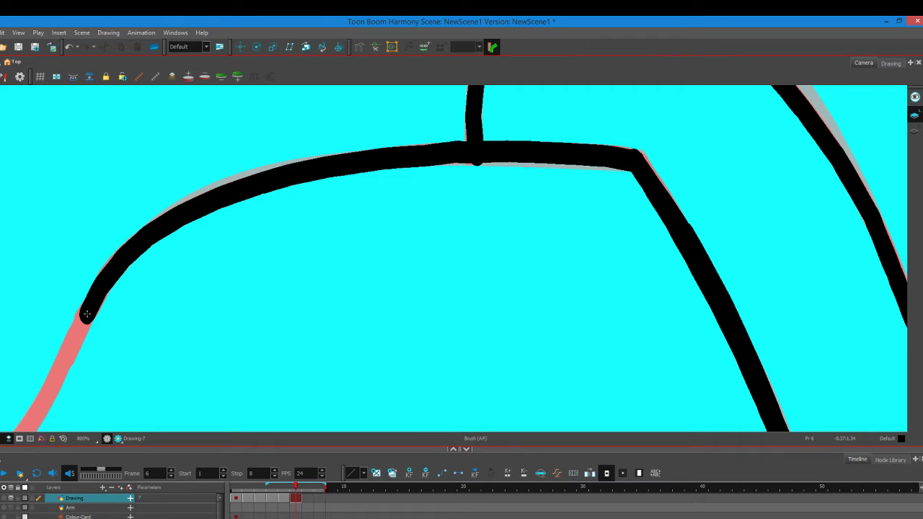
pyautogui.moveTo(86, 314); pyautogui.dragTo(60, 365)
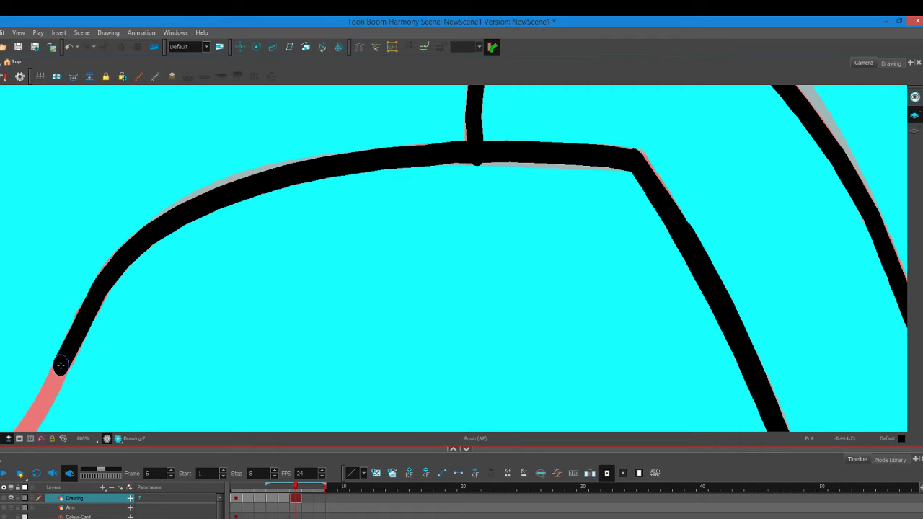
# Continue the left-hand ear tuft's upper edge through the concave curve up to its pointed tip
pyautogui.scroll(-5, 60, 365)
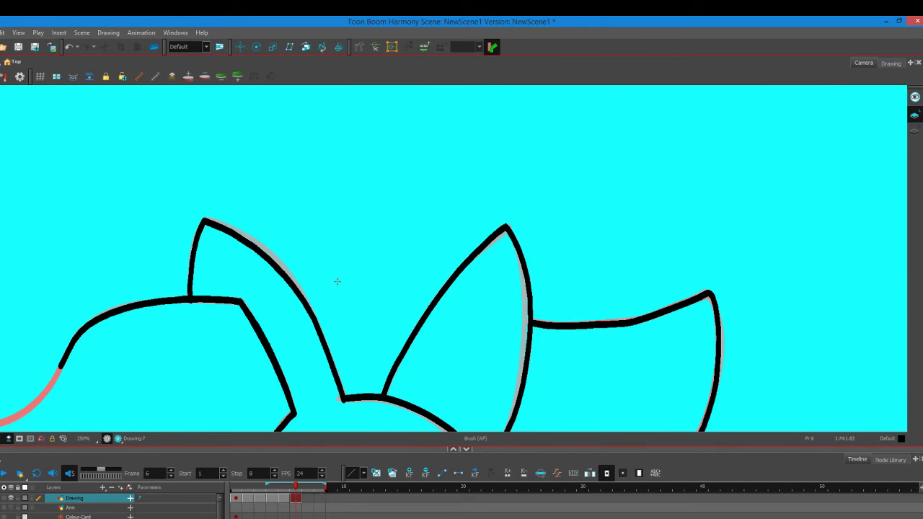
pyautogui.scroll(3, 499, 269)
pyautogui.scroll(-3, 498, 269)
pyautogui.scroll(4, 309, 340)
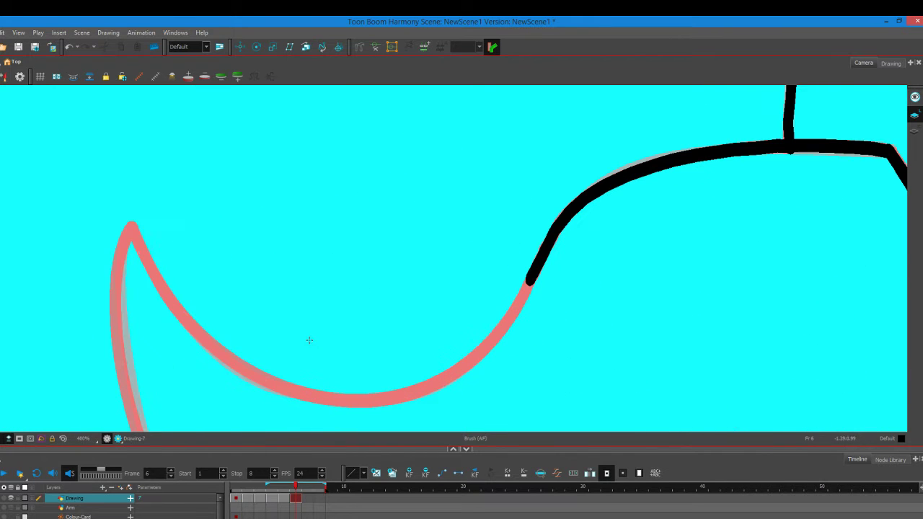
pyautogui.moveTo(533, 274)
pyautogui.mouseDown()
pyautogui.moveTo(496, 337)
pyautogui.moveTo(455, 371)
pyautogui.moveTo(404, 395)
pyautogui.moveTo(343, 405)
pyautogui.moveTo(312, 400)
pyautogui.moveTo(221, 352)
pyautogui.moveTo(165, 294)
pyautogui.moveTo(132, 229)
pyautogui.mouseUp()
# Ink the lower outline of the face from the right ear's base around the chin to the left cheek fur
pyautogui.scroll(-10, 284, 181)
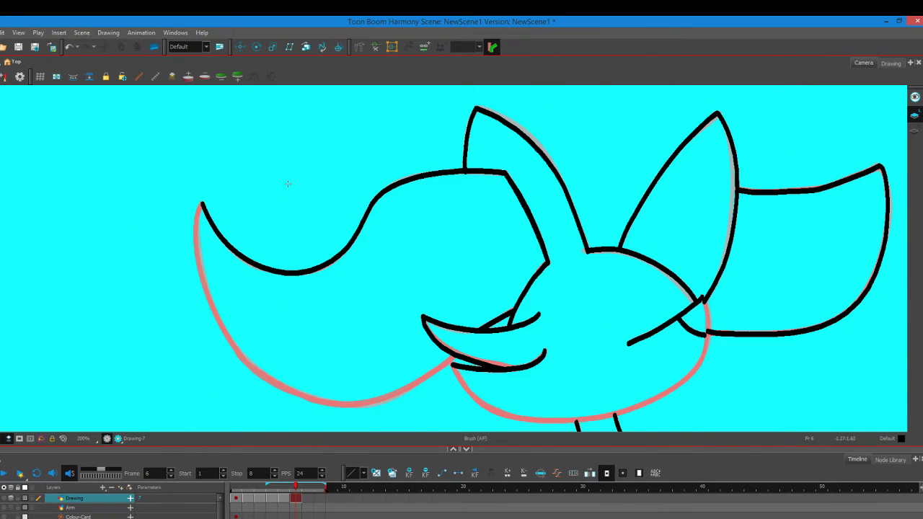
pyautogui.scroll(8, 509, 214)
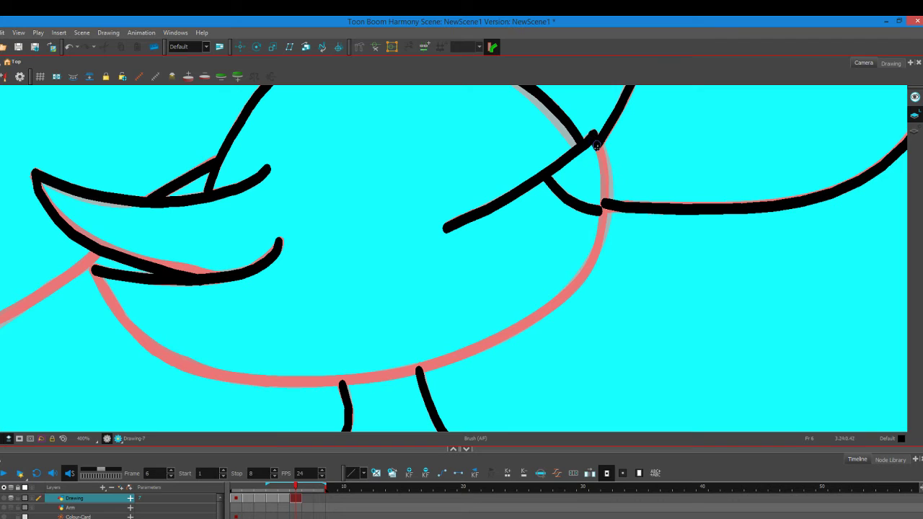
pyautogui.moveTo(601, 150)
pyautogui.mouseDown()
pyautogui.moveTo(600, 239)
pyautogui.moveTo(560, 300)
pyautogui.moveTo(517, 330)
pyautogui.moveTo(394, 375)
pyautogui.moveTo(269, 382)
pyautogui.moveTo(202, 372)
pyautogui.moveTo(150, 350)
pyautogui.moveTo(92, 268)
pyautogui.mouseUp()
# Check the inked head in the rendered preview, then return to the drawing view
pyautogui.scroll(-2, 536, 237)
pyautogui.scroll(-3, 536, 237)
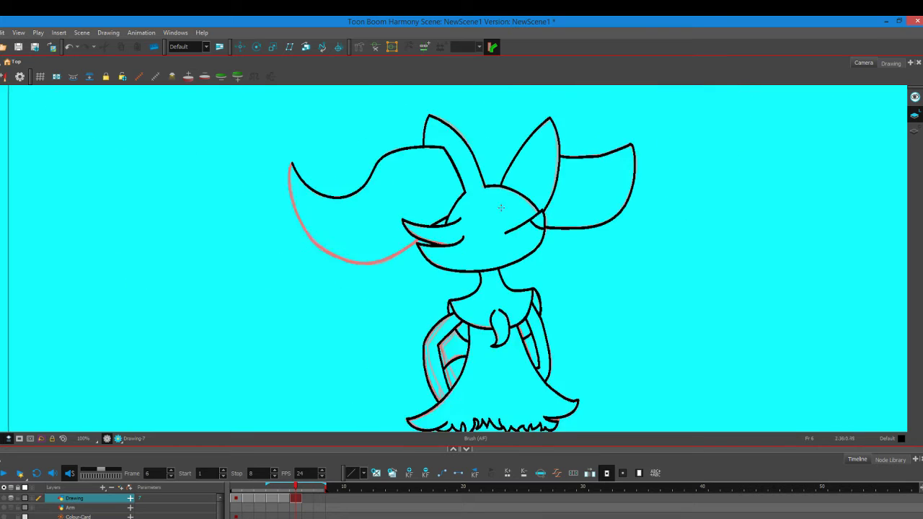
pyautogui.scroll(3, 292, 406)
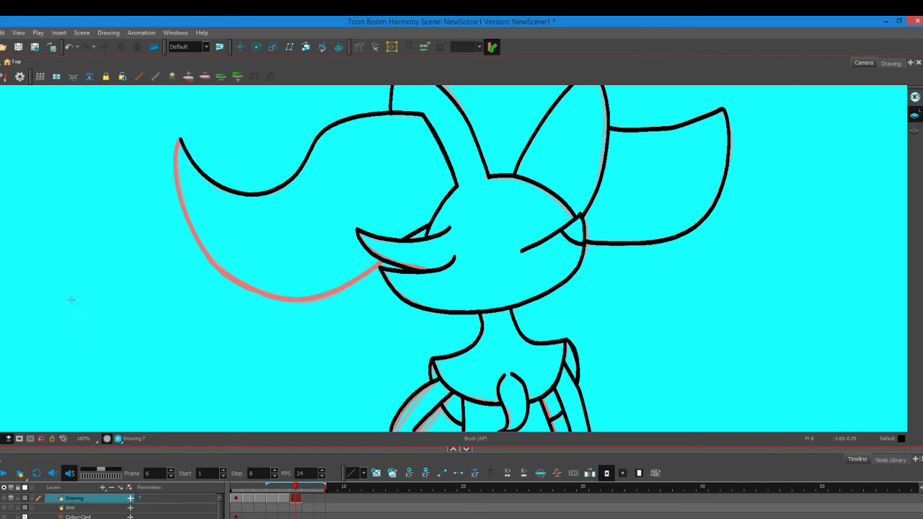
pyautogui.click(107, 438)
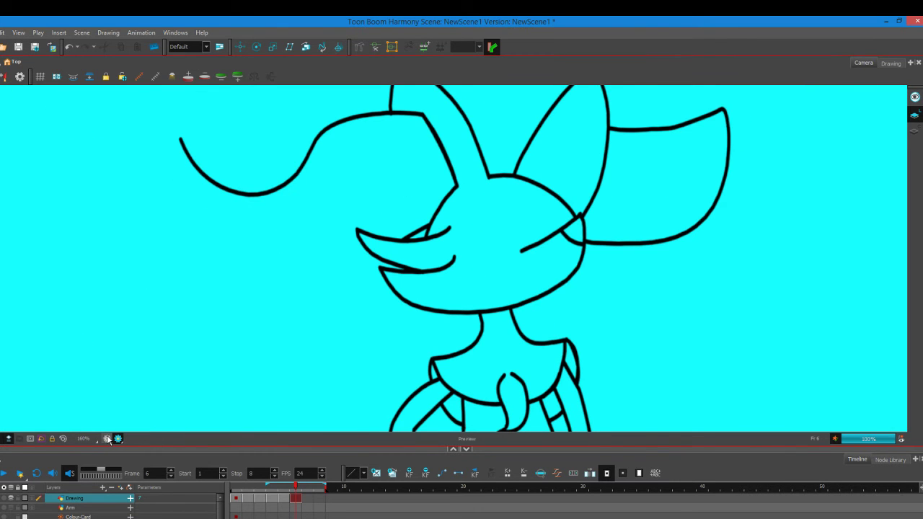
pyautogui.click(107, 438)
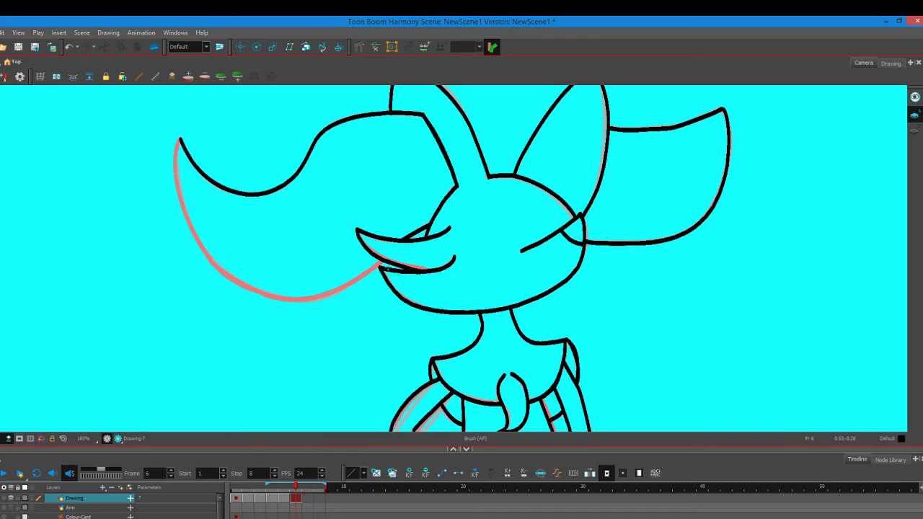
# Ink the outer and lower curve of the left-hand ear tuft from its tip to the cheek fur
pyautogui.scroll(-3, 327, 135)
pyautogui.scroll(4, 328, 134)
pyautogui.scroll(2, 299, 131)
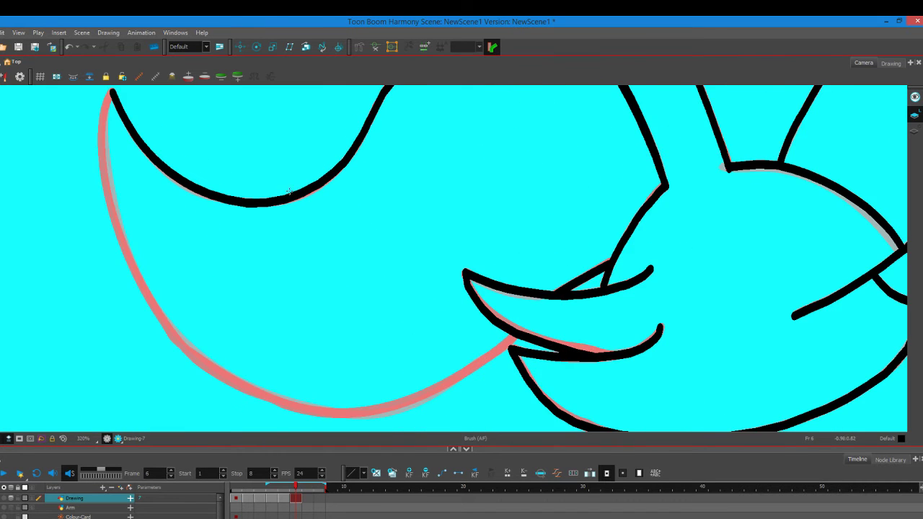
pyautogui.moveTo(132, 99)
pyautogui.mouseDown()
pyautogui.moveTo(122, 135)
pyautogui.moveTo(134, 113)
pyautogui.moveTo(120, 131)
pyautogui.moveTo(120, 158)
pyautogui.moveTo(139, 253)
pyautogui.moveTo(182, 329)
pyautogui.moveTo(261, 396)
pyautogui.moveTo(342, 420)
pyautogui.moveTo(397, 418)
pyautogui.moveTo(444, 410)
pyautogui.moveTo(429, 408)
pyautogui.moveTo(533, 341)
pyautogui.mouseUp()
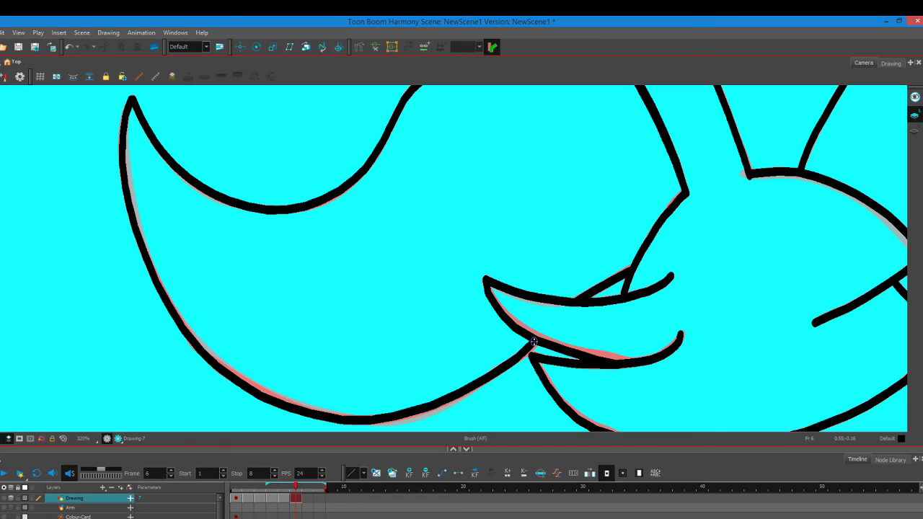
pyautogui.scroll(-6, 533, 341)
pyautogui.scroll(3, 555, 333)
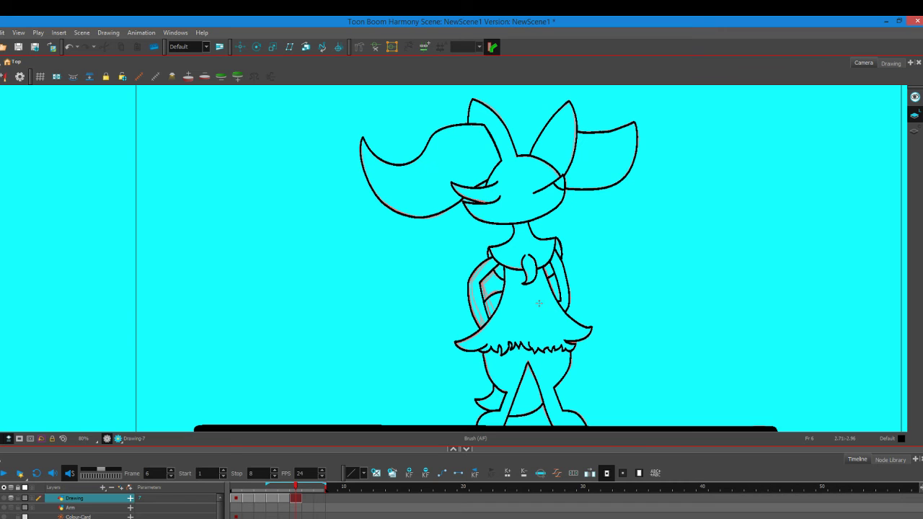
# Inspect the inked lines of the head, arms and dress on frame 6 against the onion skin
pyautogui.scroll(-1, 531, 292)
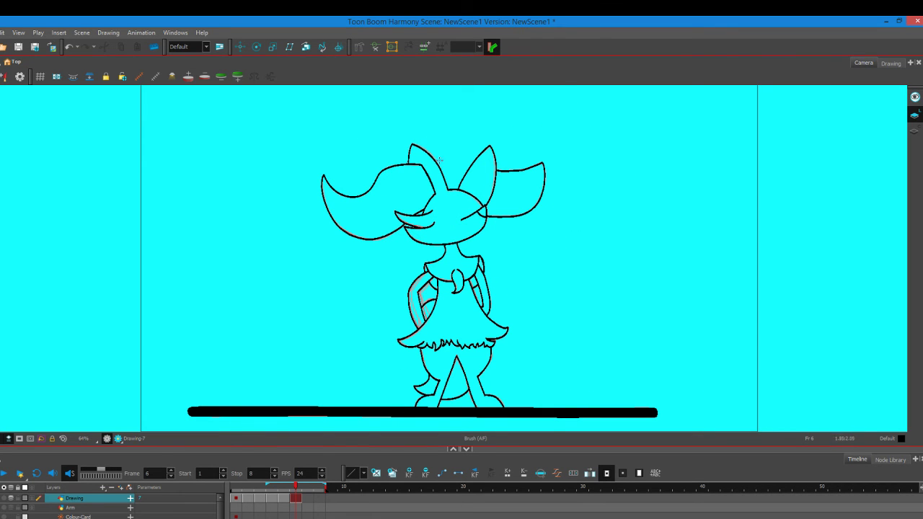
pyautogui.scroll(3, 452, 303)
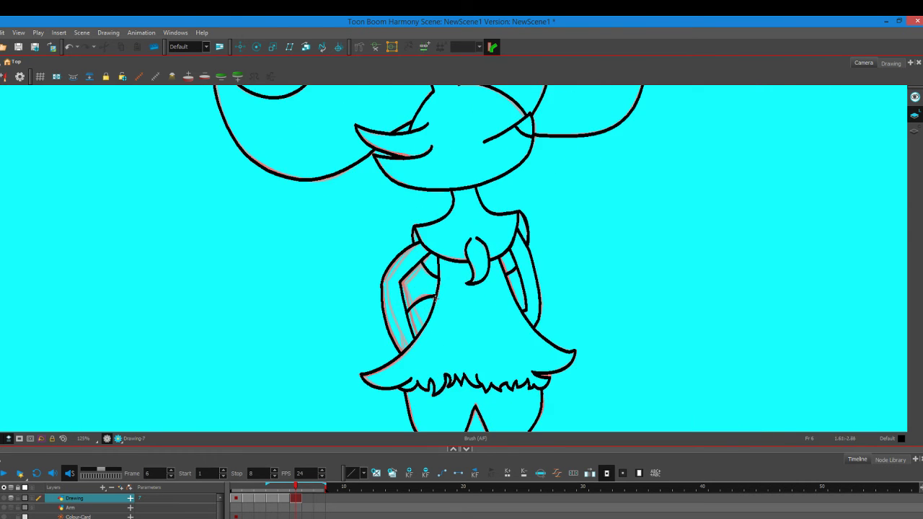
pyautogui.scroll(-2, 452, 289)
pyautogui.scroll(5, 455, 181)
pyautogui.scroll(-1, 457, 207)
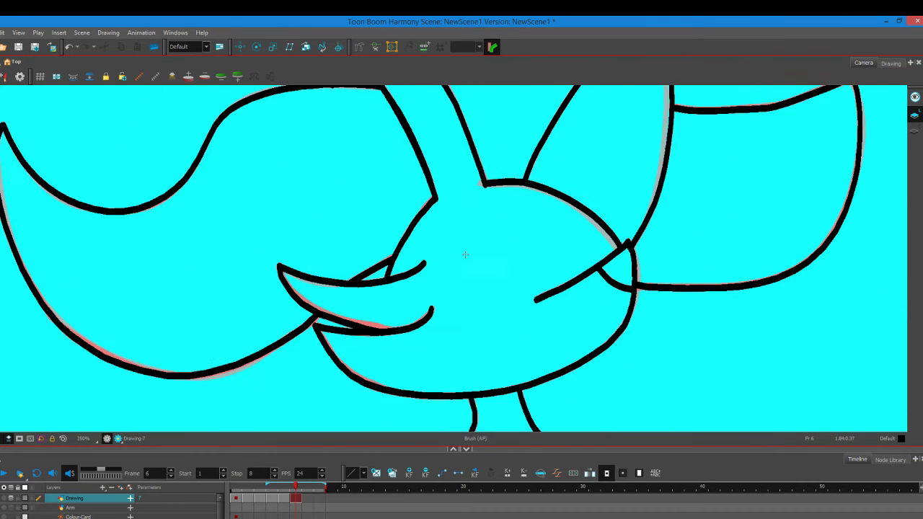
pyautogui.scroll(2, 465, 281)
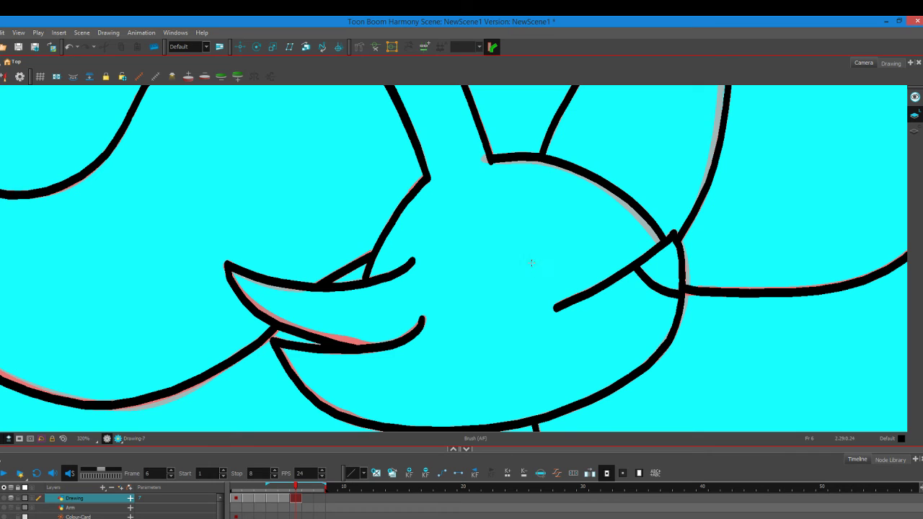
pyautogui.scroll(-4, 524, 258)
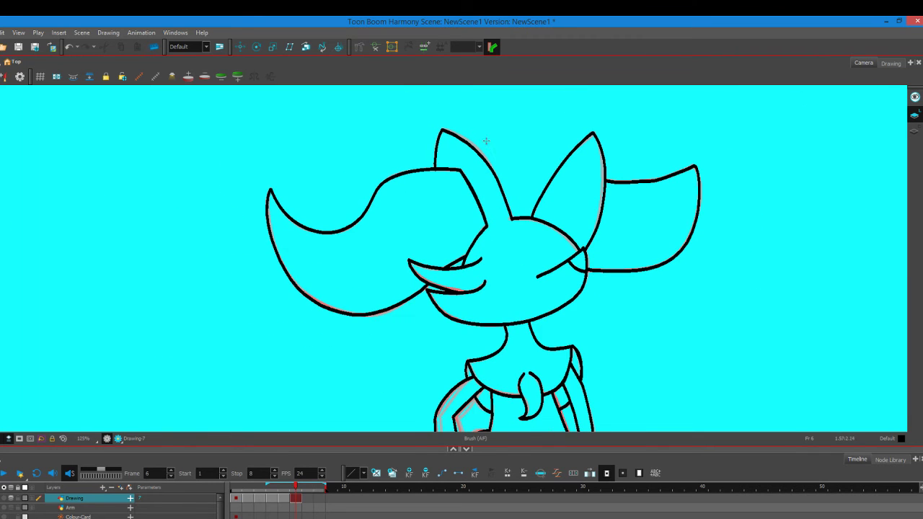
pyautogui.scroll(-2, 485, 141)
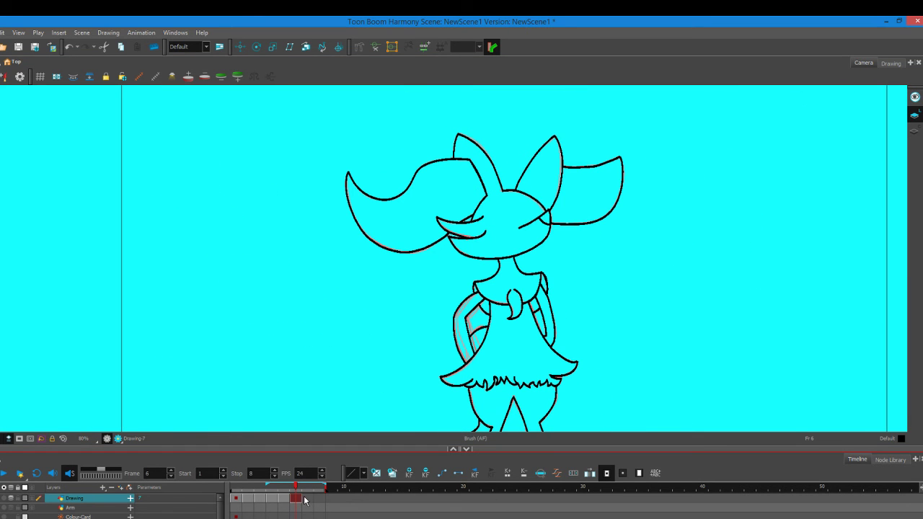
# Trace the ground line in black on frame 7 of the Drawing layer with the size 25 Brush 1 preset, and bring back the brush settings
pyautogui.click(307, 498)
pyautogui.scroll(1, 473, 308)
pyautogui.scroll(-2, 473, 308)
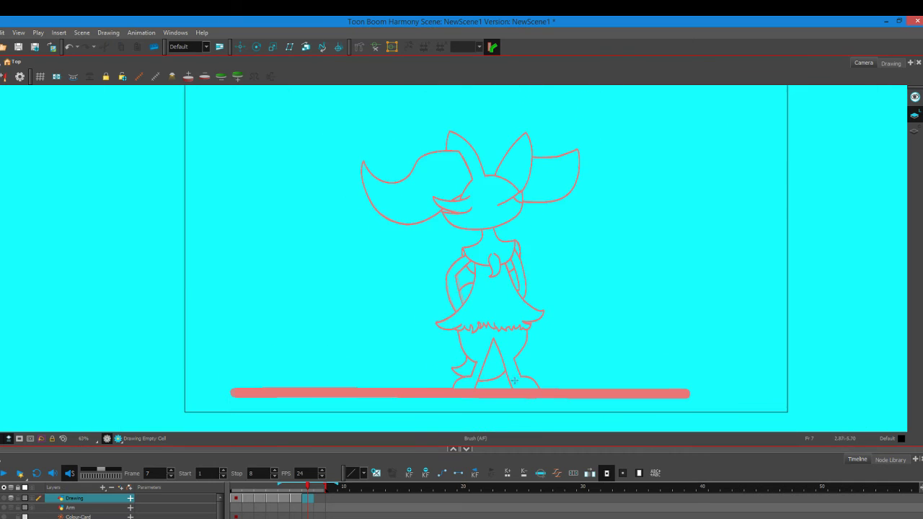
pyautogui.scroll(4, 524, 383)
pyautogui.scroll(-2, 507, 326)
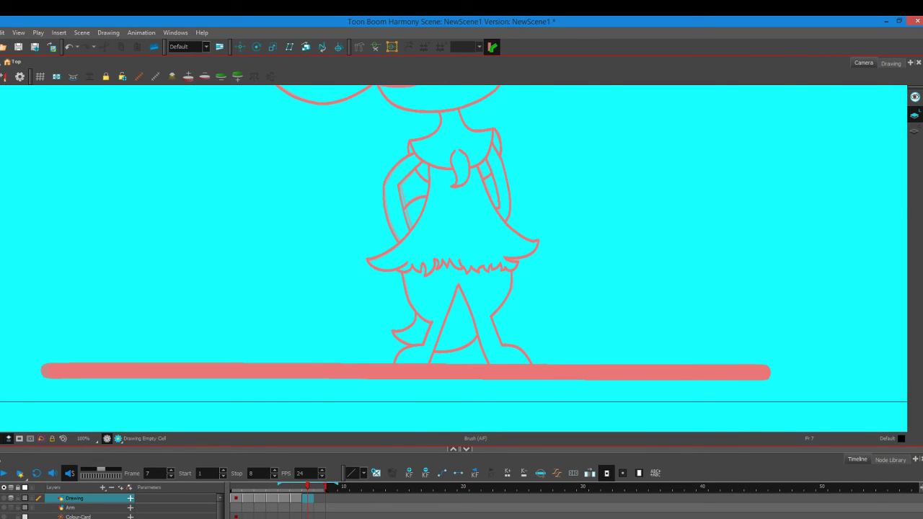
pyautogui.press('`')
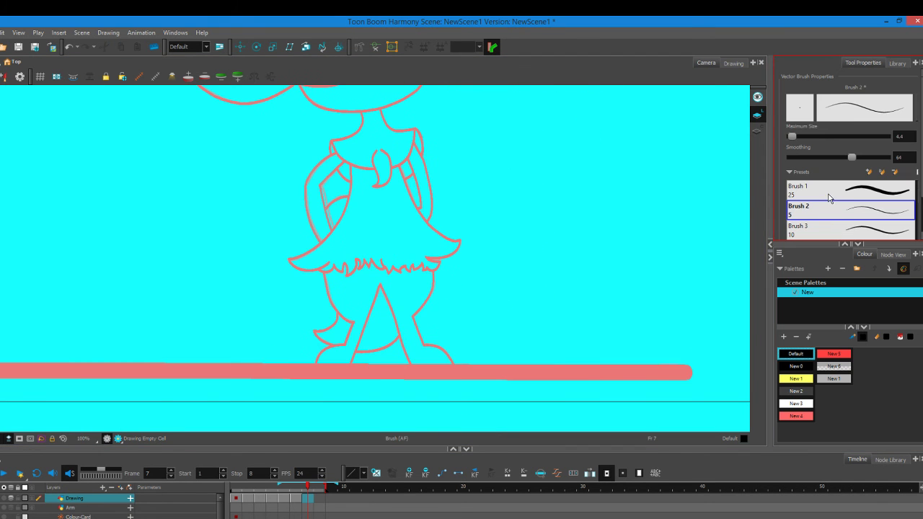
pyautogui.click(828, 198)
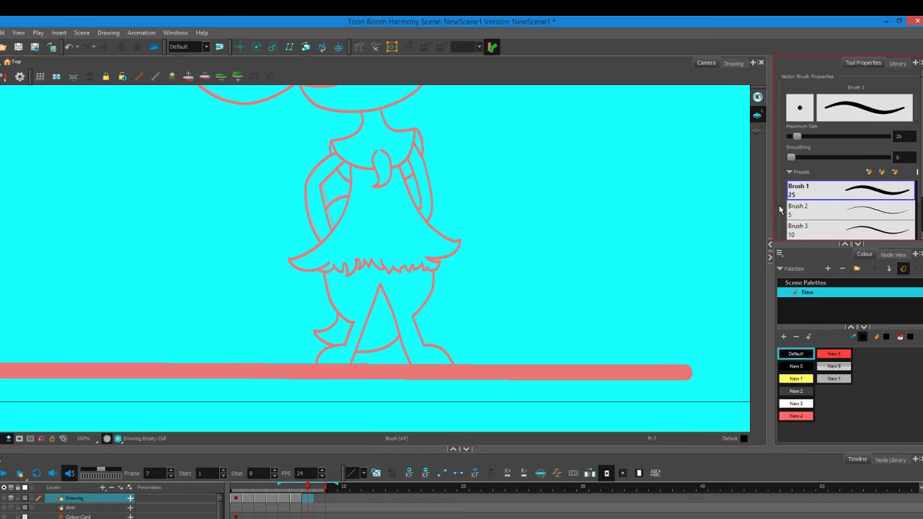
pyautogui.click(769, 257)
pyautogui.moveTo(777, 373)
pyautogui.mouseDown()
pyautogui.moveTo(494, 391)
pyautogui.moveTo(160, 382)
pyautogui.mouseUp()
pyautogui.moveTo(152, 378)
pyautogui.mouseDown()
pyautogui.moveTo(167, 372)
pyautogui.moveTo(42, 371)
pyautogui.mouseUp()
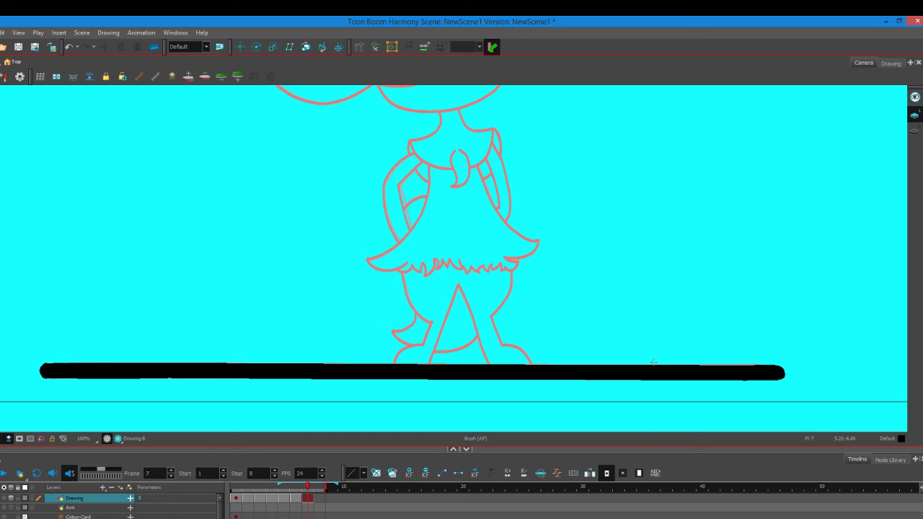
pyautogui.moveTo(919, 253); pyautogui.dragTo(768, 104)
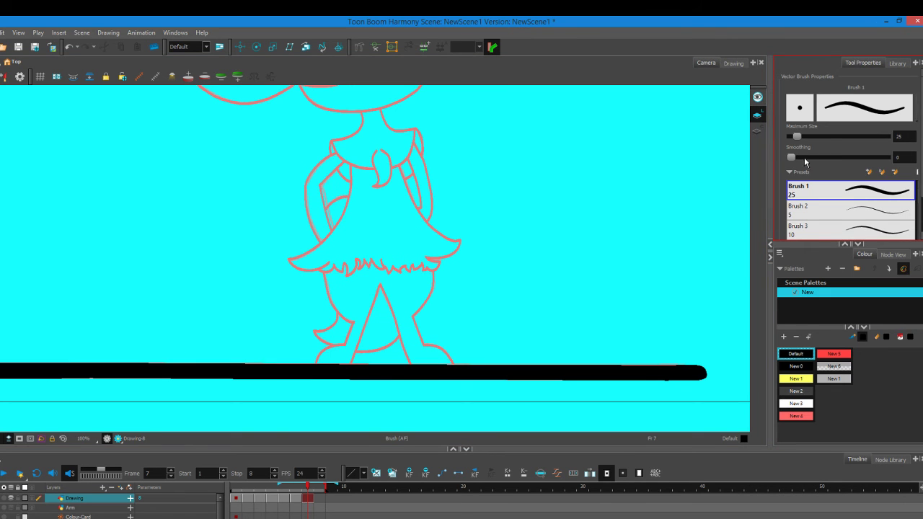
pyautogui.hotkey('alt', 'Tab')
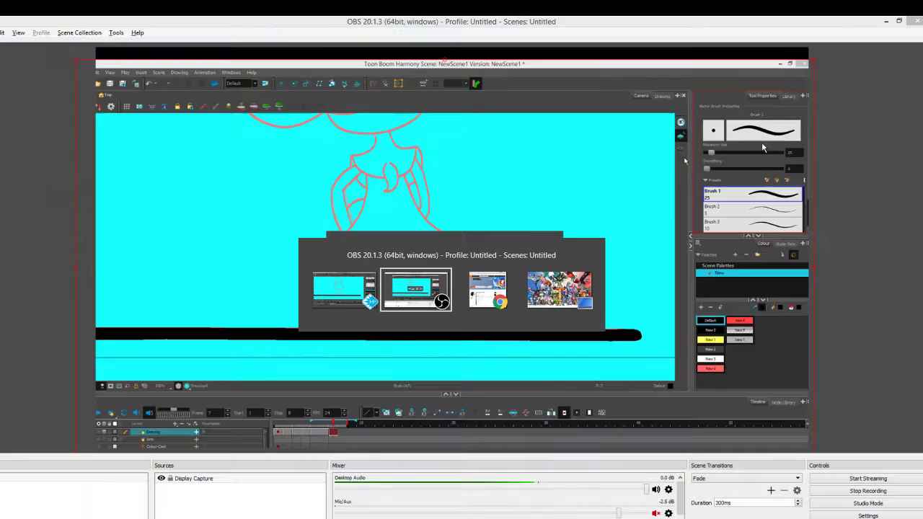
pyautogui.hotkey('shift', 'Tab')
pyautogui.press('Tab')
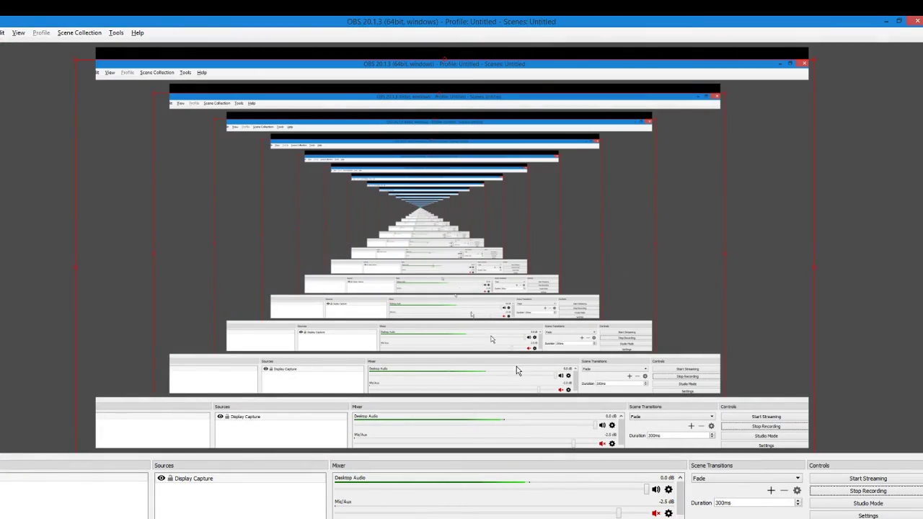
pyautogui.hotkey('alt', 'Tab')
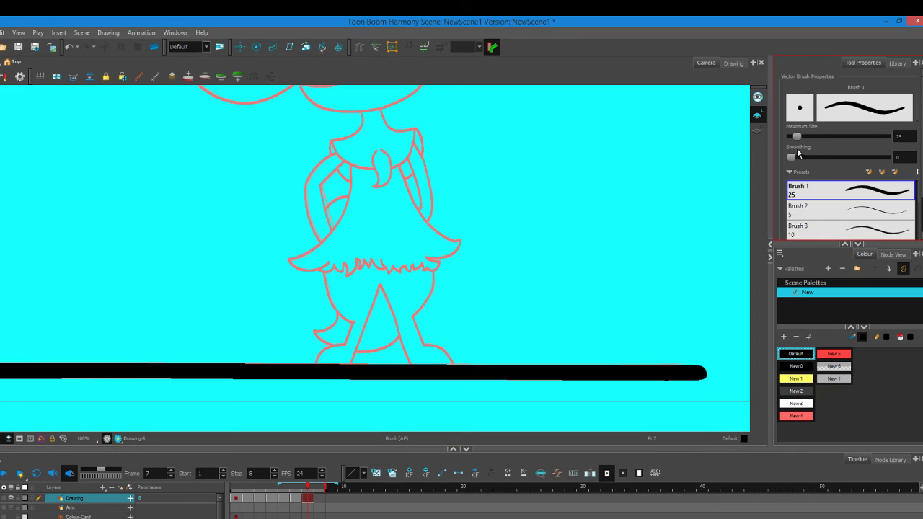
# Select the Brush 2 preset at size 5 for the character's thinner lines
pyautogui.click(840, 213)
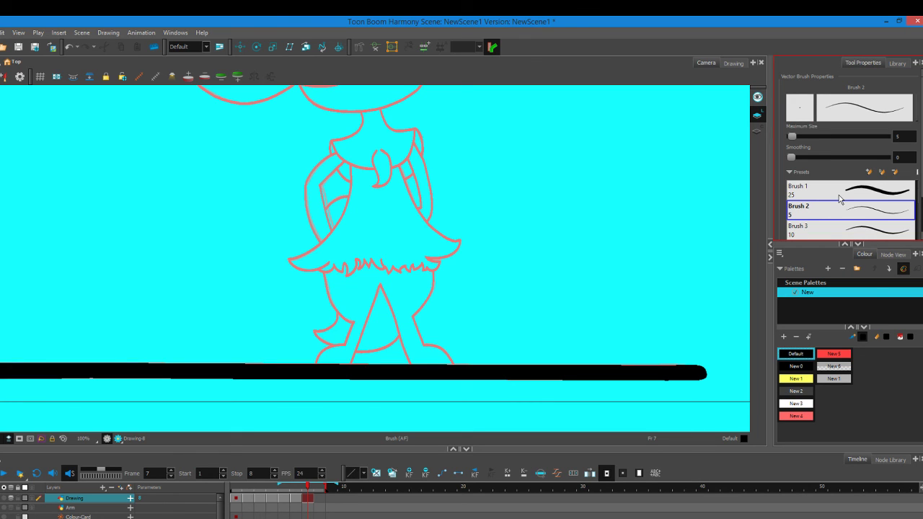
# Switch to Chrome, open the bookmarked Virginia Virtual Academy site in a new tab, and return to Toon Boom Harmony
pyautogui.hotkey('alt', 'Tab')
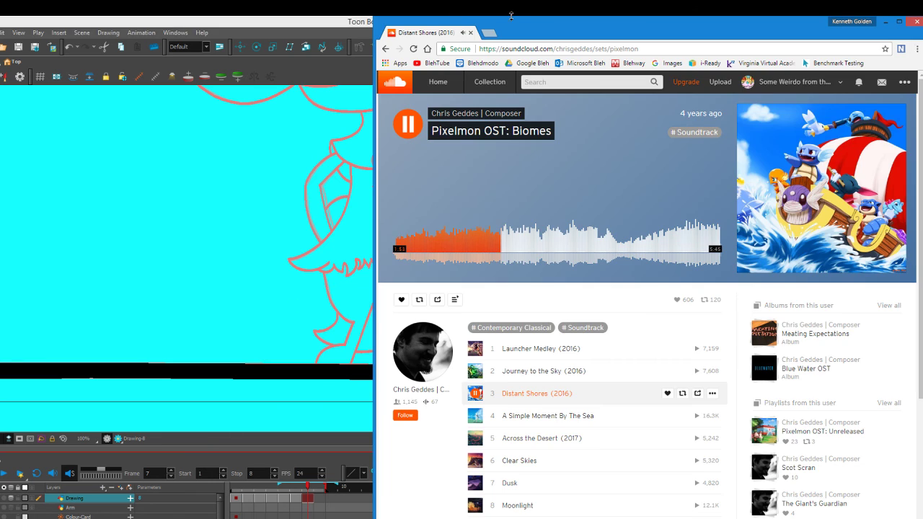
pyautogui.middleClick(775, 64)
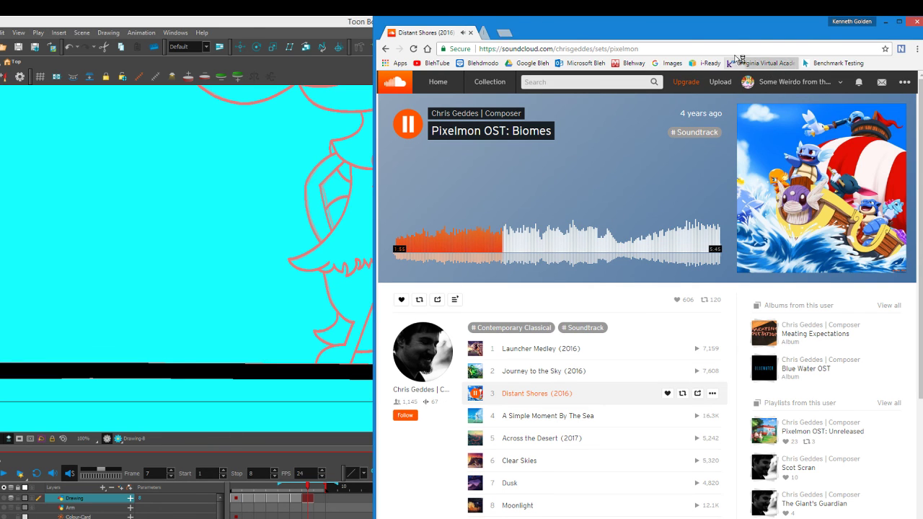
pyautogui.click(540, 33)
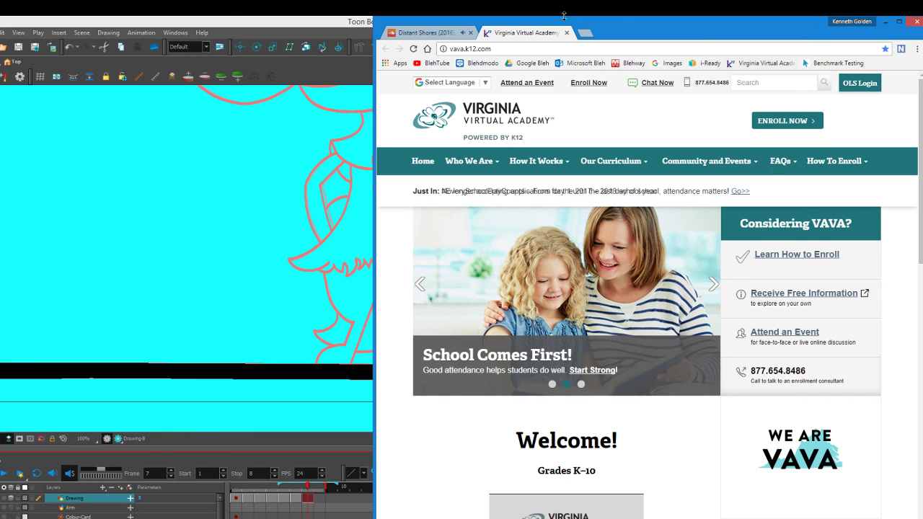
pyautogui.click(304, 22)
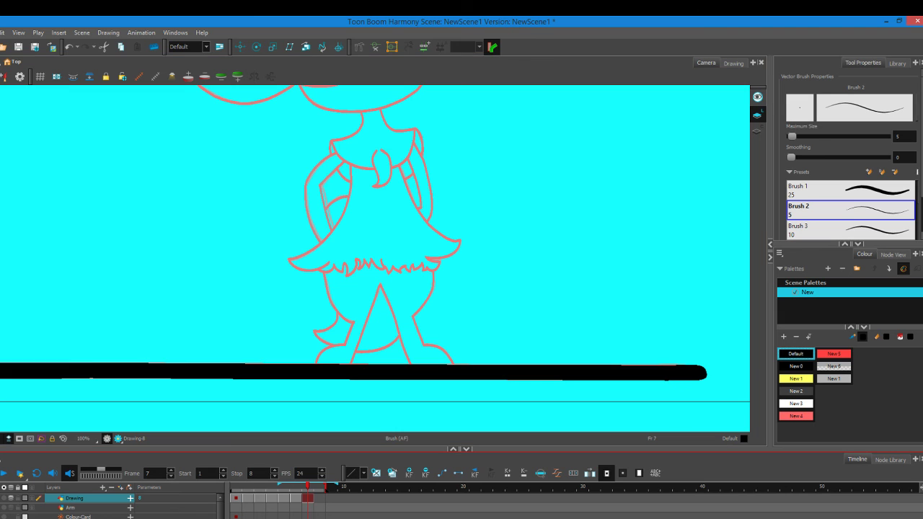
pyautogui.click(627, 484)
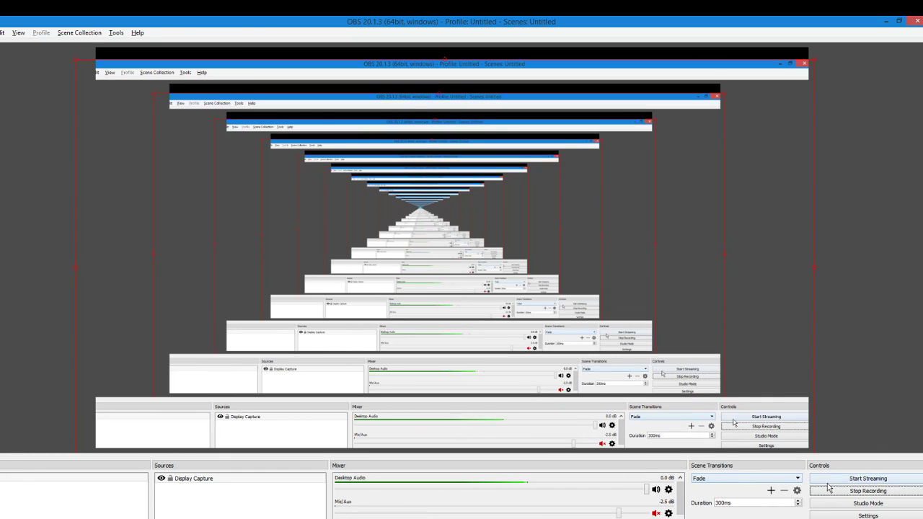